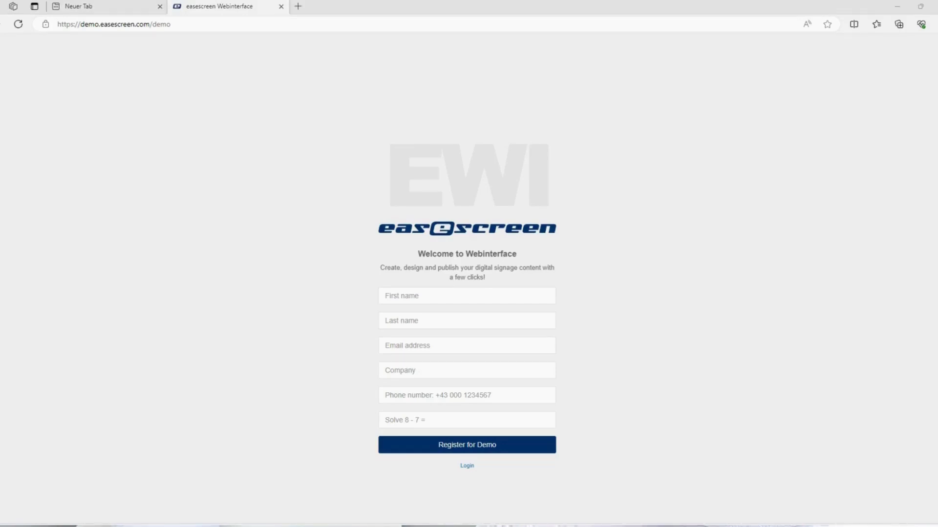
- Load the pasted easescreen demo login link in the browser's address bar
key("ctrl+l")
key("BackSpace")
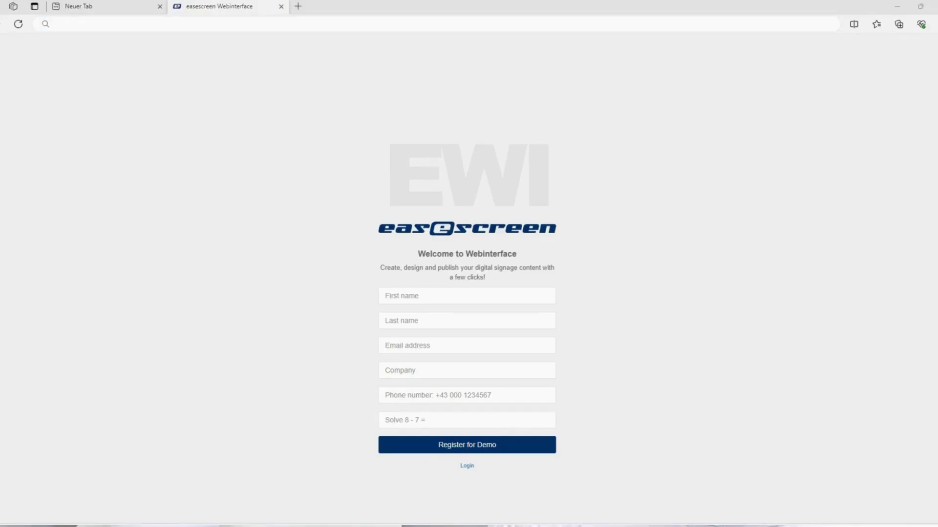
key("alt+Tab")
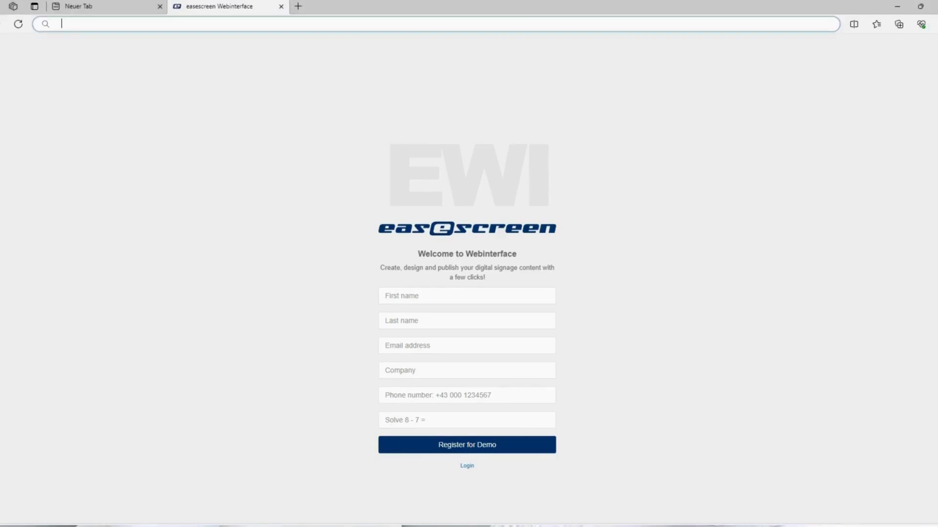
key("Return")
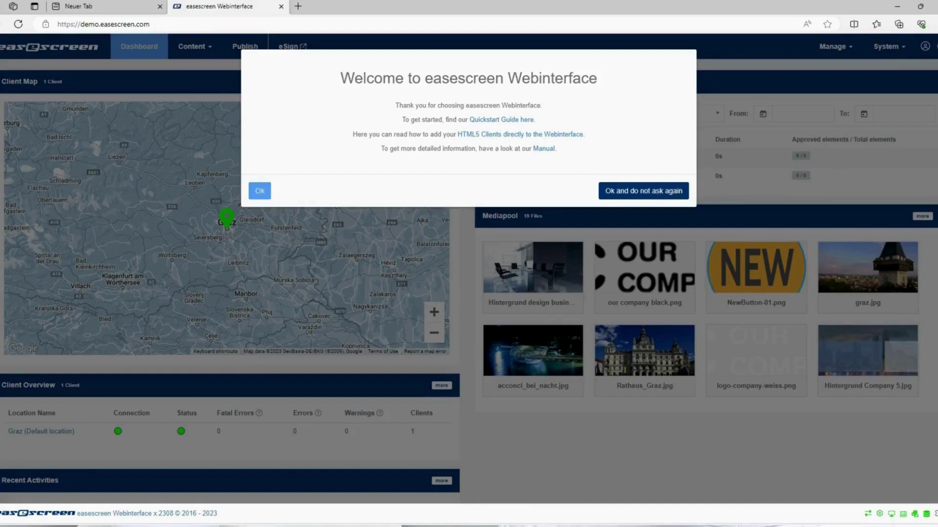
- Dismiss the Welcome dialog with Ok
left_click(259, 191)
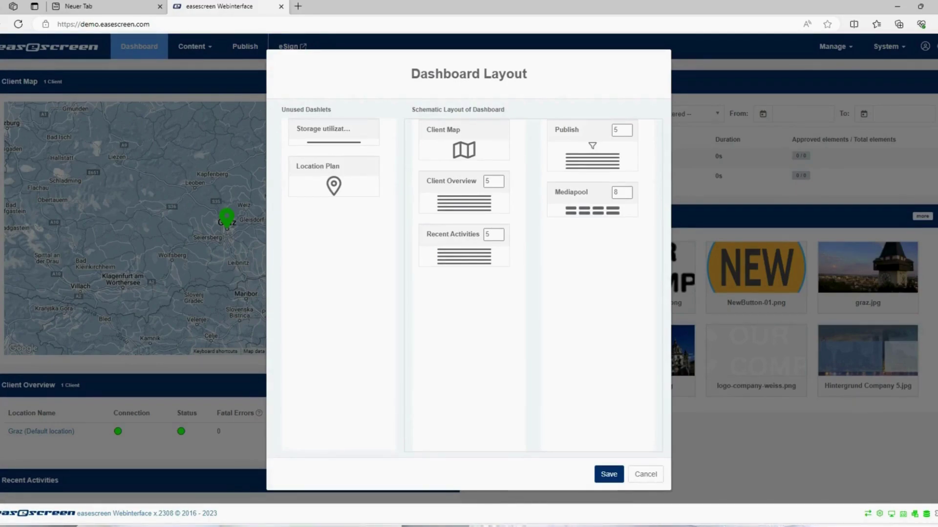
- Cancel the Dashboard Layout dialog without changing any dashlets
left_click(646, 474)
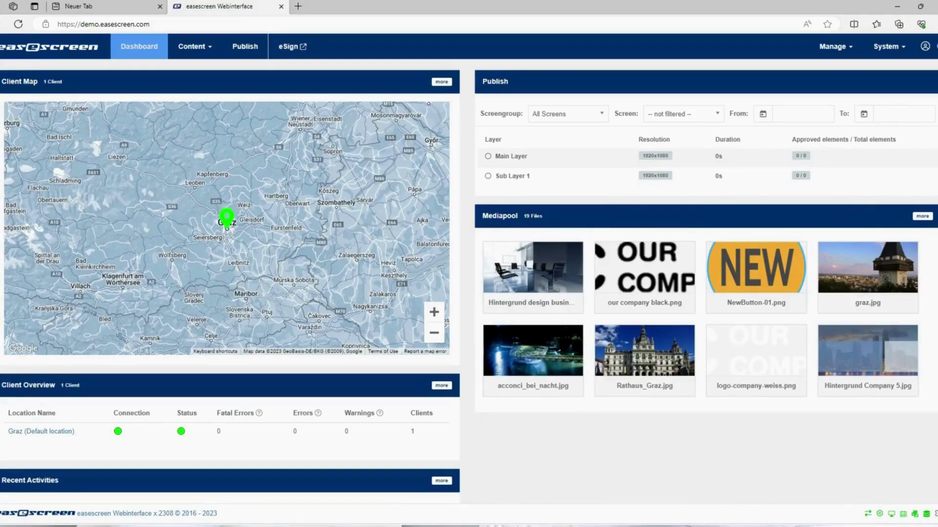
- Go to Manage > Clients and expand the HTML5 client - Downloads list
left_click(836, 46)
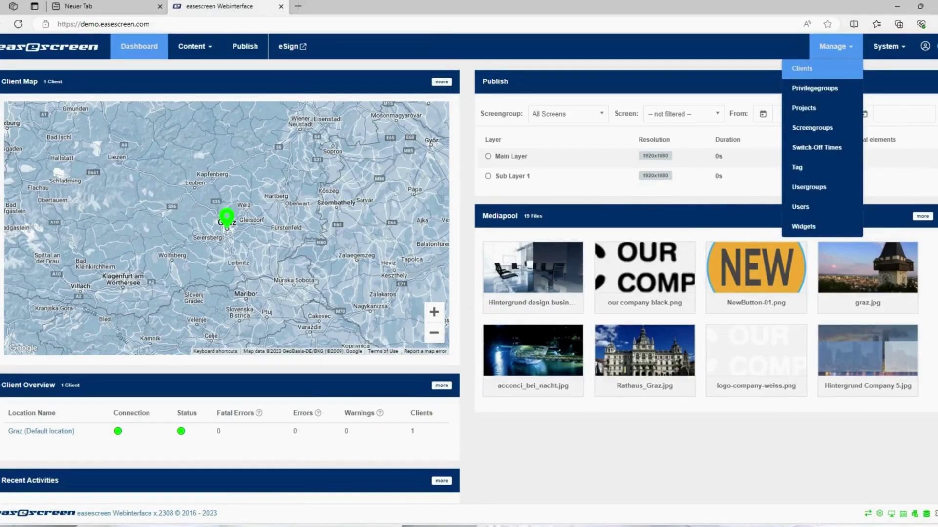
left_click(802, 68)
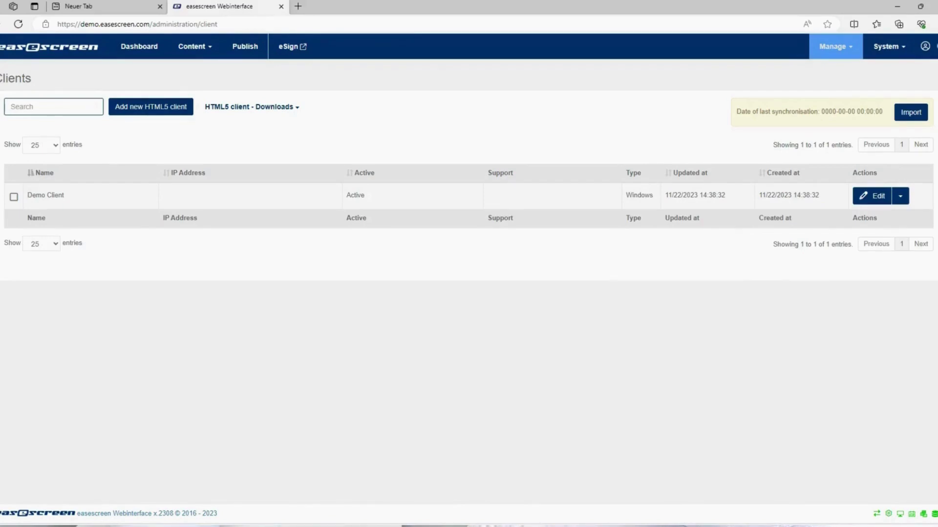
left_click(249, 107)
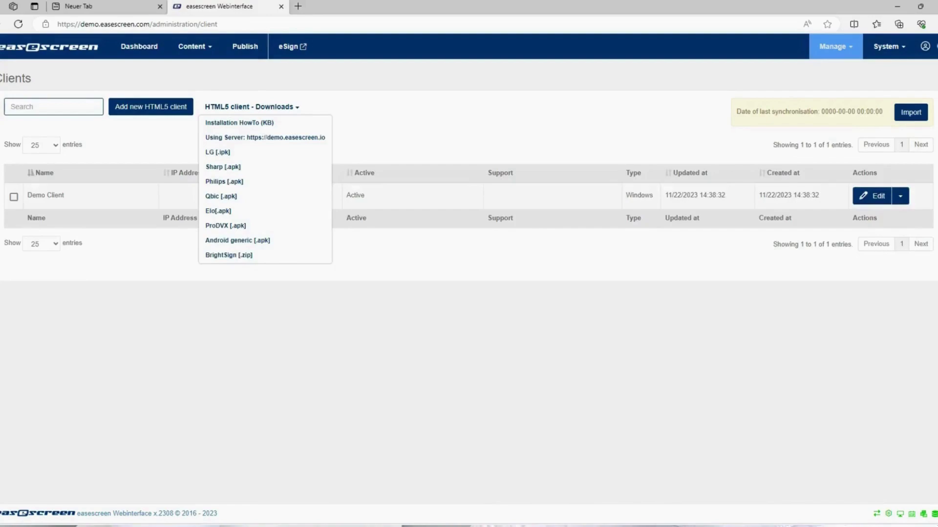
- Launch the HTML5 player 'Using Server' to get its pairing code, then close that tab
left_click(264, 137)
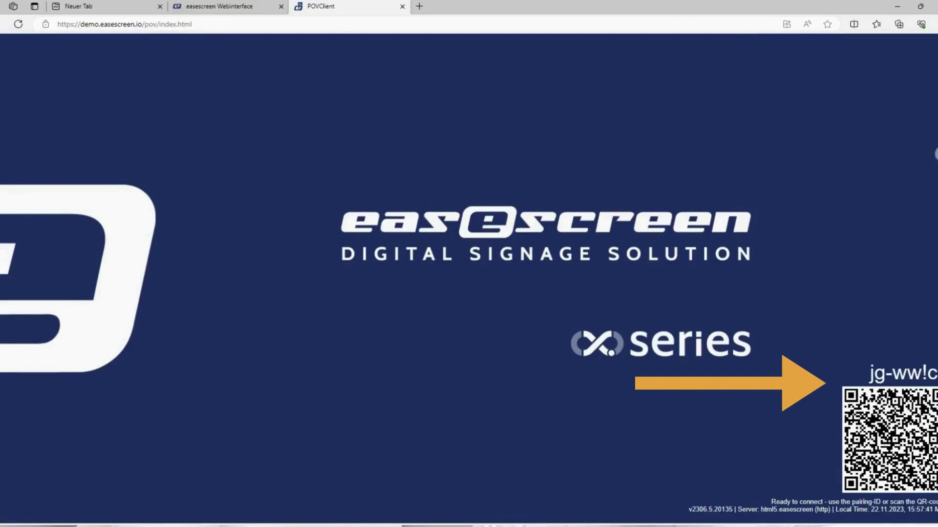
key("ctrl+w")
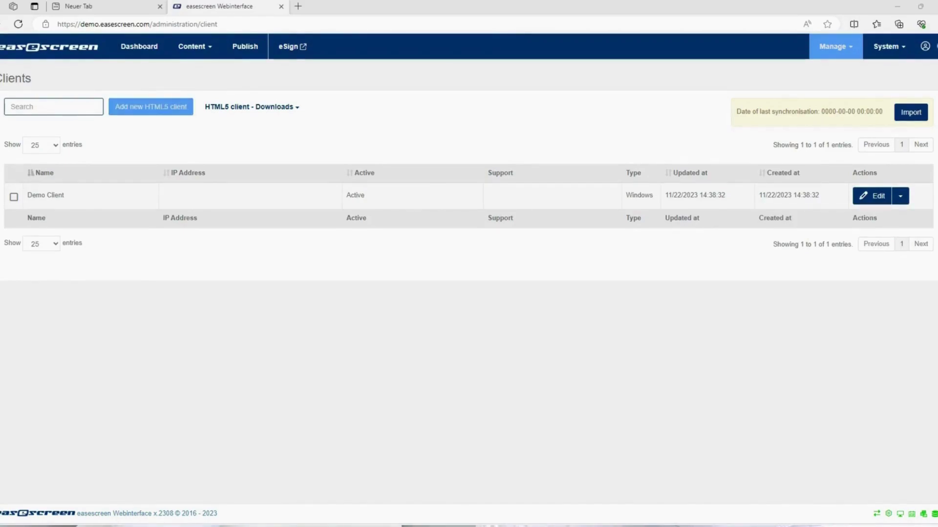
- Add a new HTML5 client and submit the player's pairing code
left_click(151, 107)
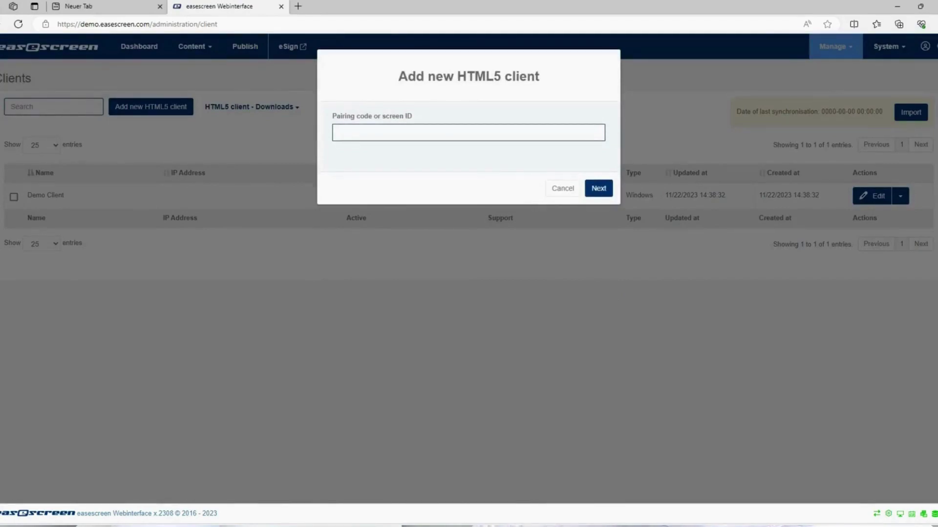
key("alt+Tab")
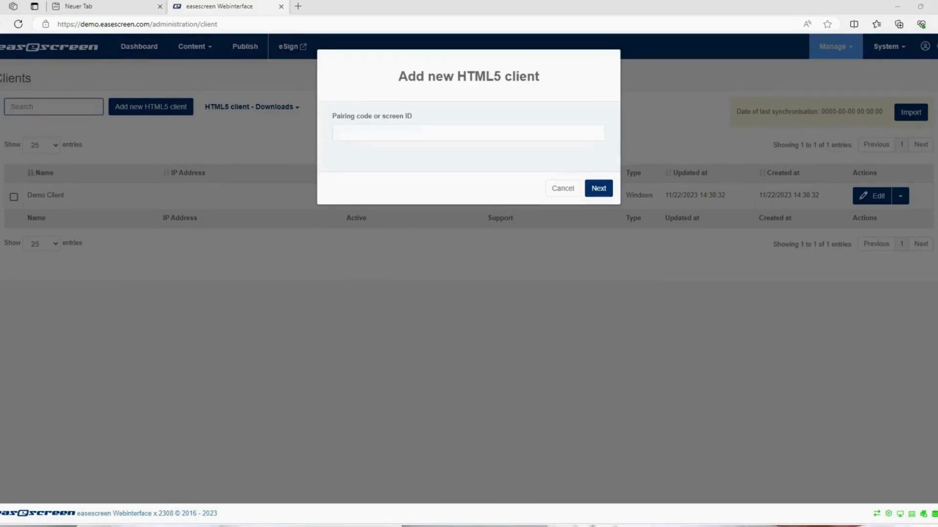
key("alt+Tab")
type("ja")
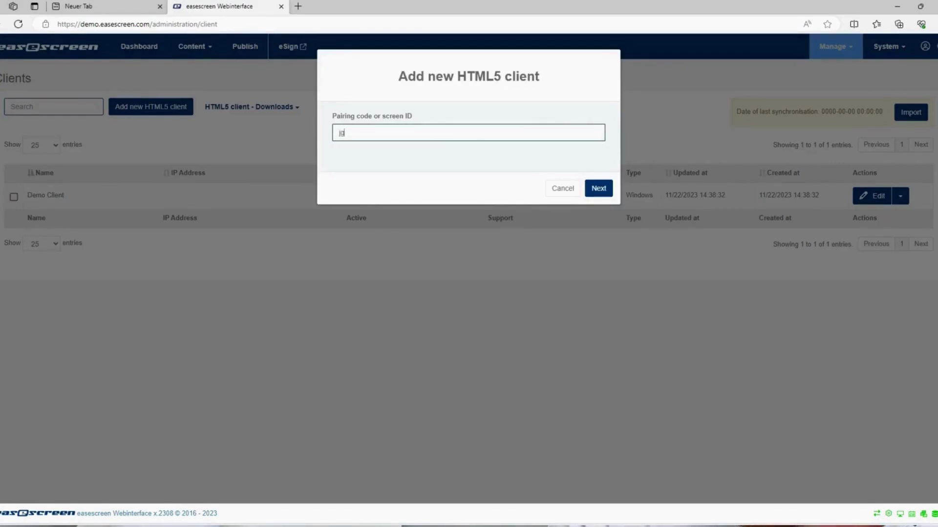
type("-ww")
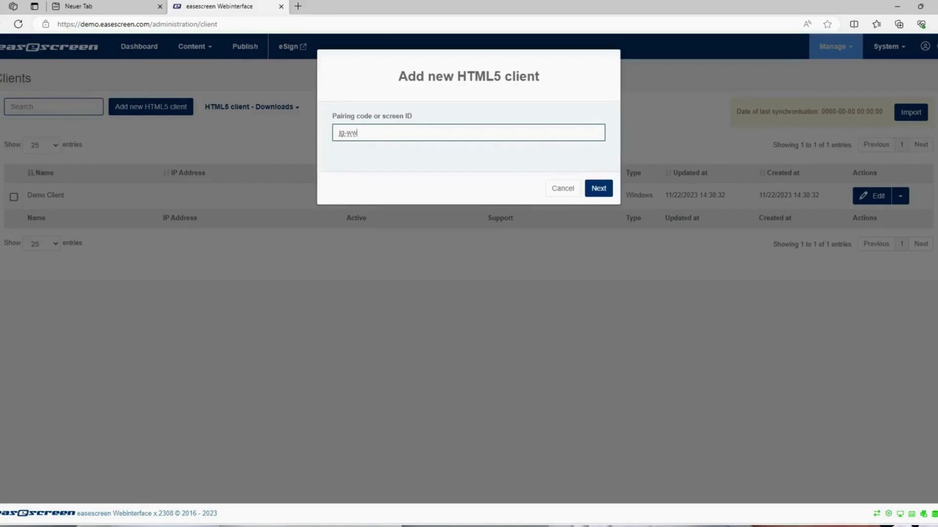
type("lc3")
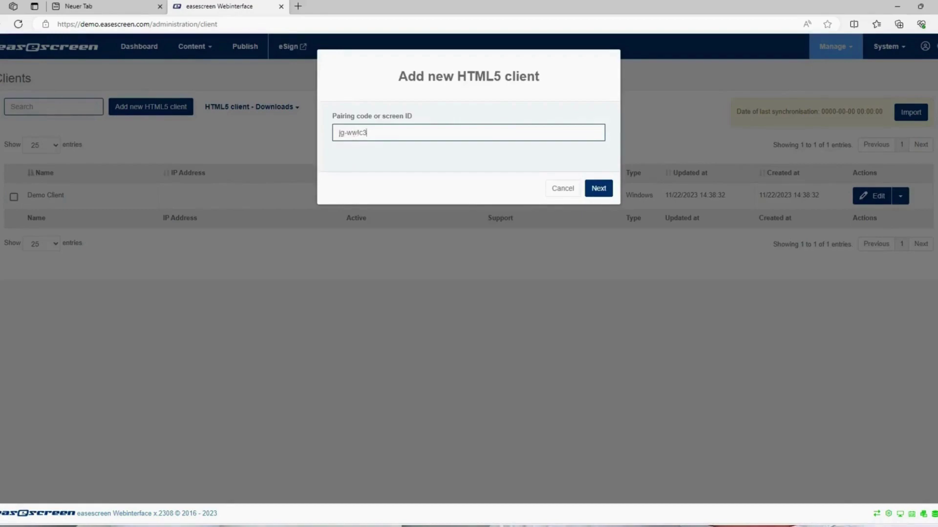
key("Return")
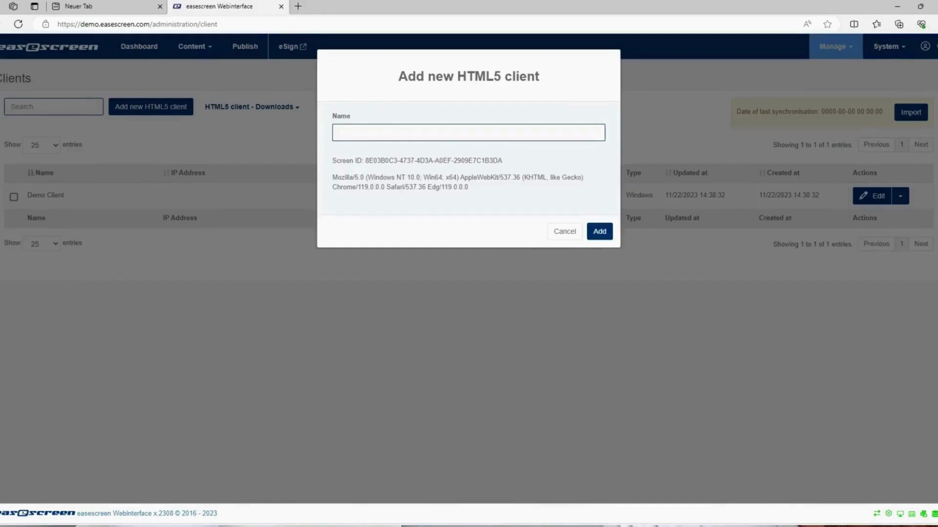
- Name the new client 'Webbrowser', add it, and scroll through its Edit client settings
type("Webbrowser")
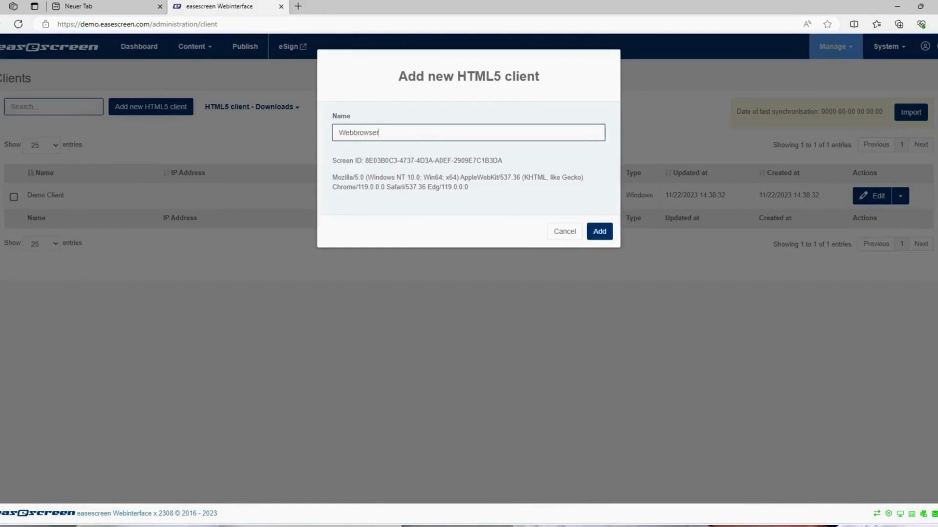
key("Return")
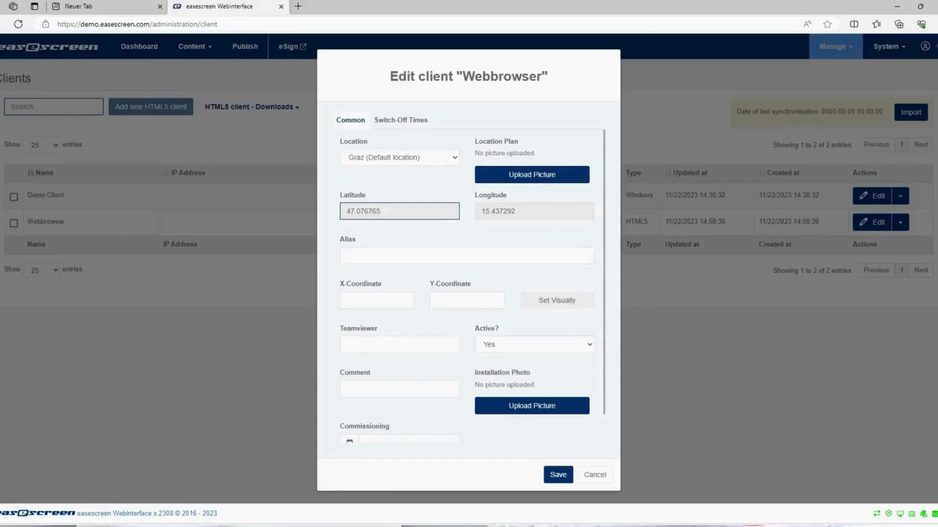
scroll(471, 286, "down", 1)
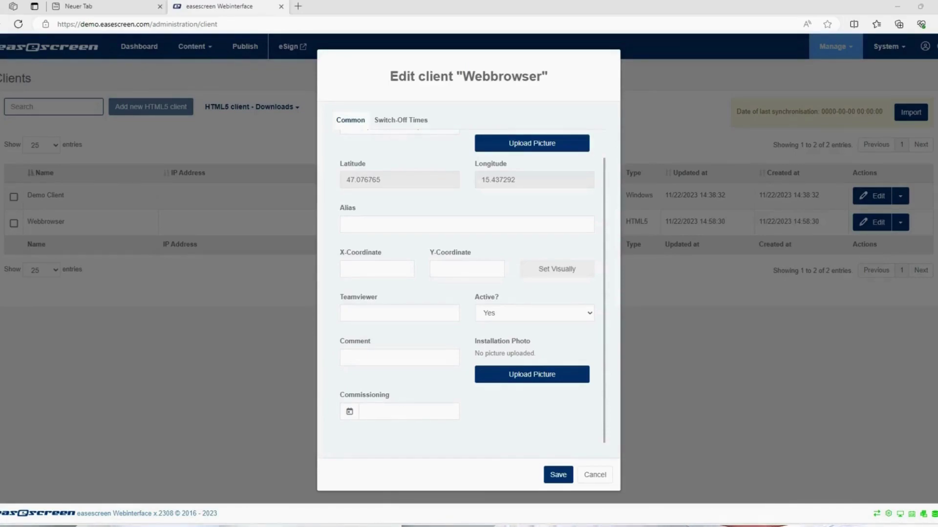
- Save the Webbrowser client's settings and go back to the Dashboard
left_click(558, 475)
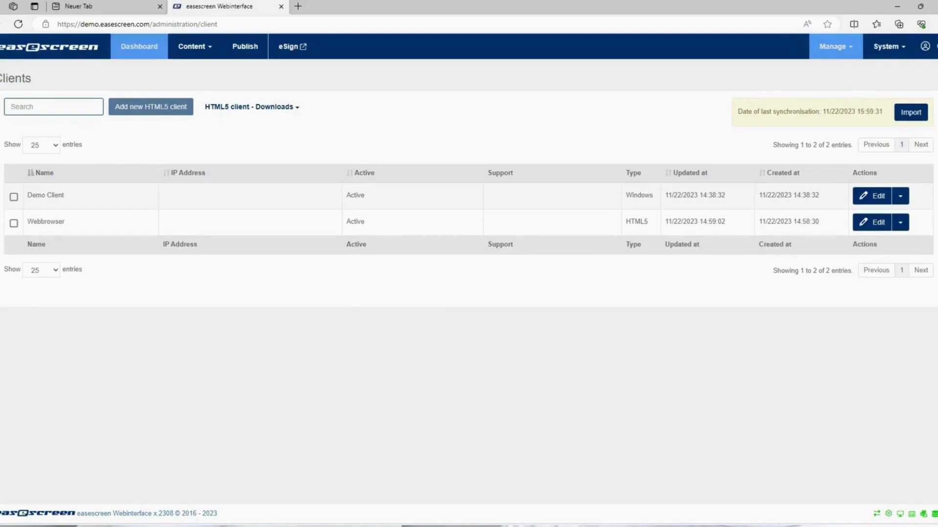
left_click(139, 47)
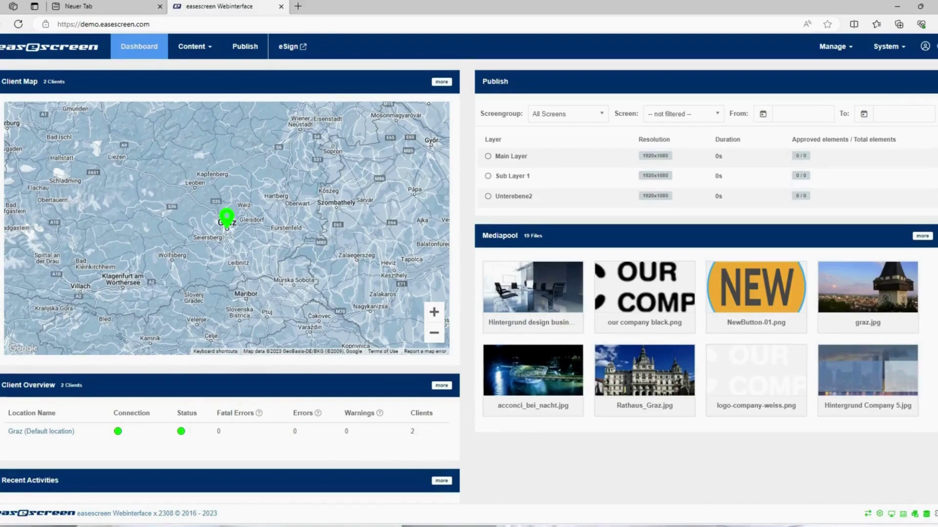
- Open the Publish page listing templates beside the empty Main Layer
left_click(245, 46)
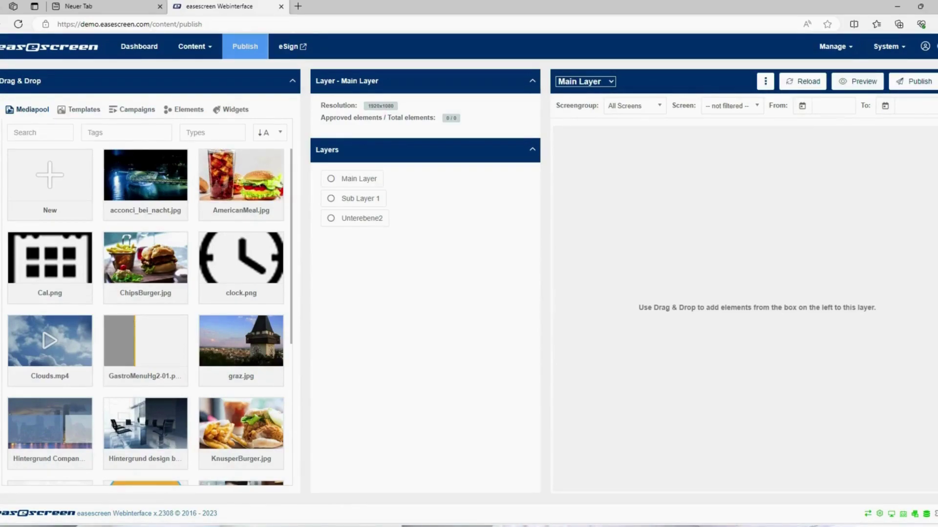
mouse_move(50, 182)
left_mouse_down()
mouse_move(262, 212)
mouse_move(62, 188)
mouse_move(697, 249)
mouse_move(55, 160)
mouse_move(53, 175)
left_mouse_up()
- Drag the 'New' template tile onto the Main Layer to create Template_655e17c73bdad
left_click(78, 109)
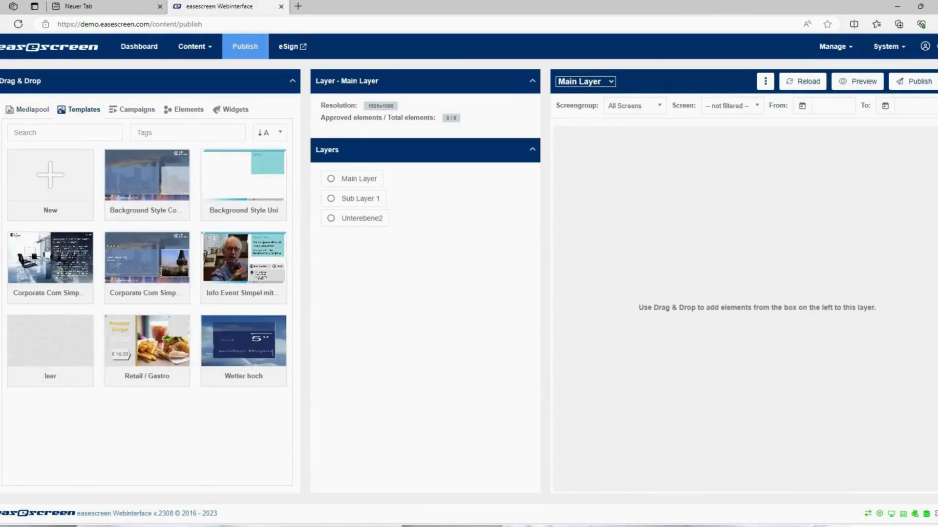
left_click_drag(50, 185, 676, 230)
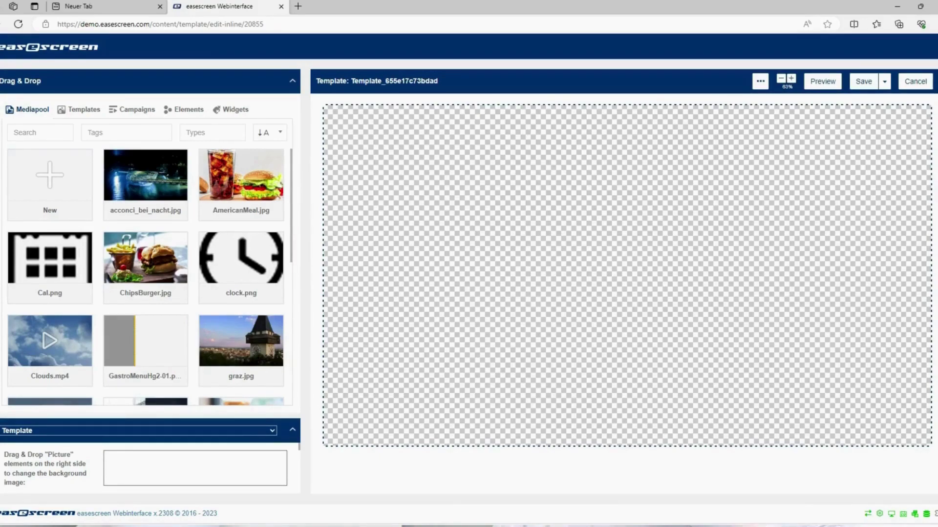
- Set the Mediapool picture GastroMenuHg2-01 as the template's background image
left_click(760, 81)
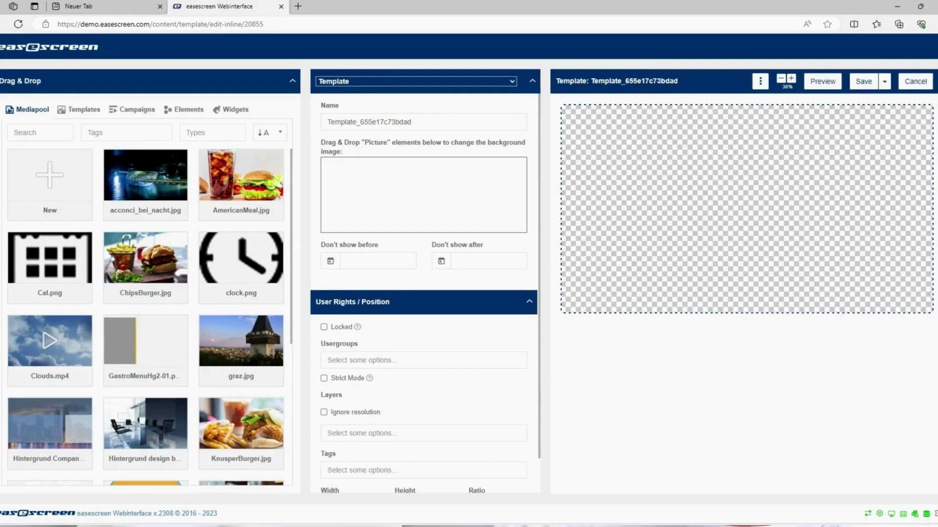
left_click_drag(146, 351, 425, 225)
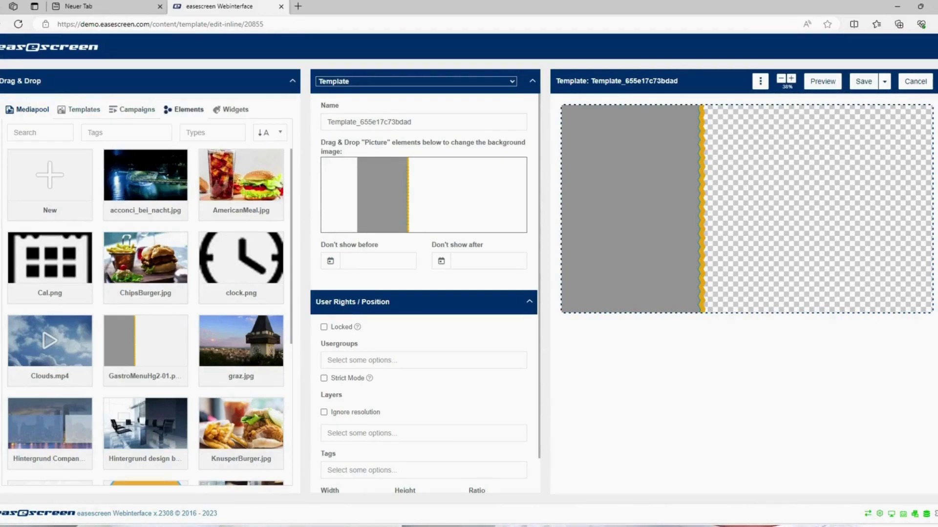
- Drag an Analog Clock widget from the Widgets list onto the template's grey area
left_click(230, 109)
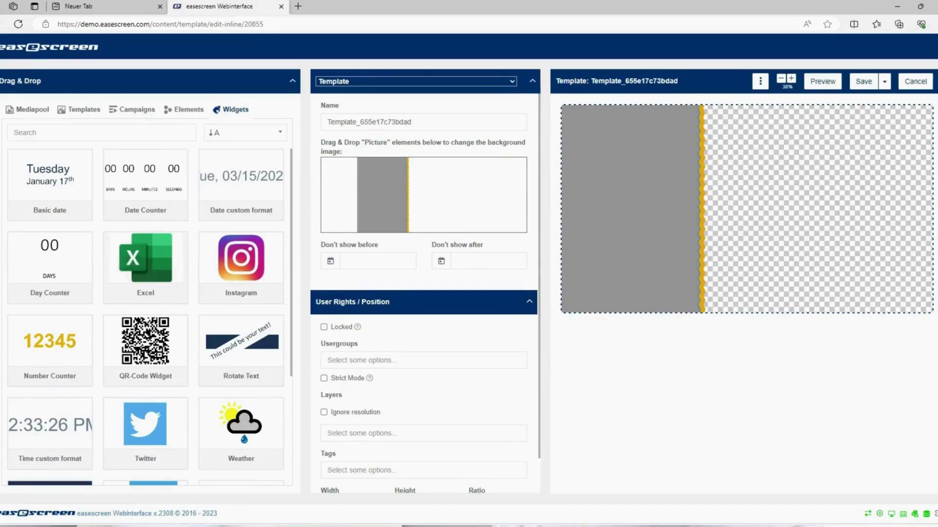
scroll(49, 351, "down", 3)
scroll(49, 352, "up", 1)
scroll(49, 351, "down", 1)
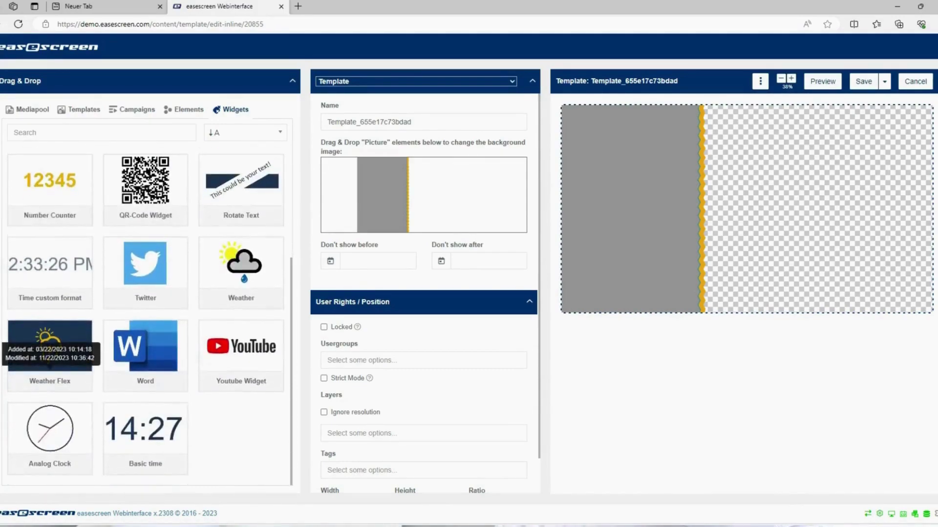
left_click_drag(50, 428, 630, 151)
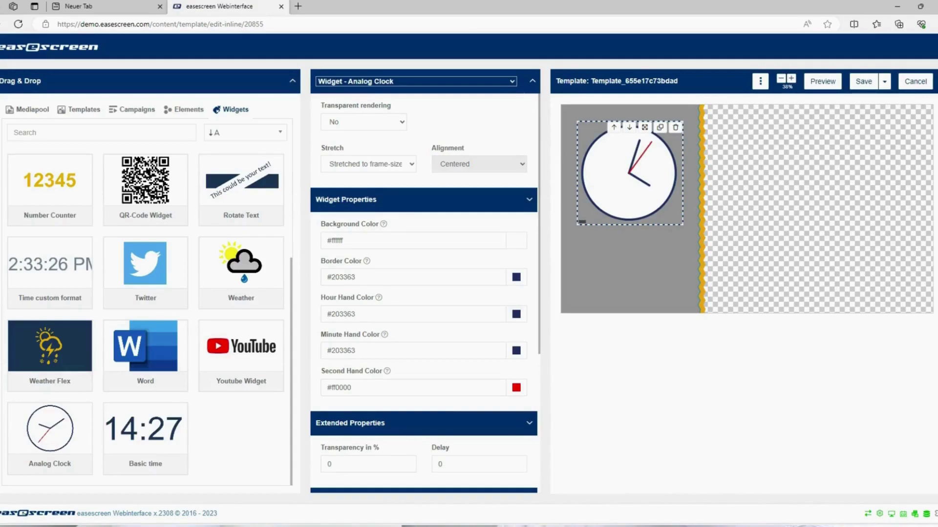
- Change the analog clock's border colour from navy #203363 to golden #e1a21e
left_click(355, 277)
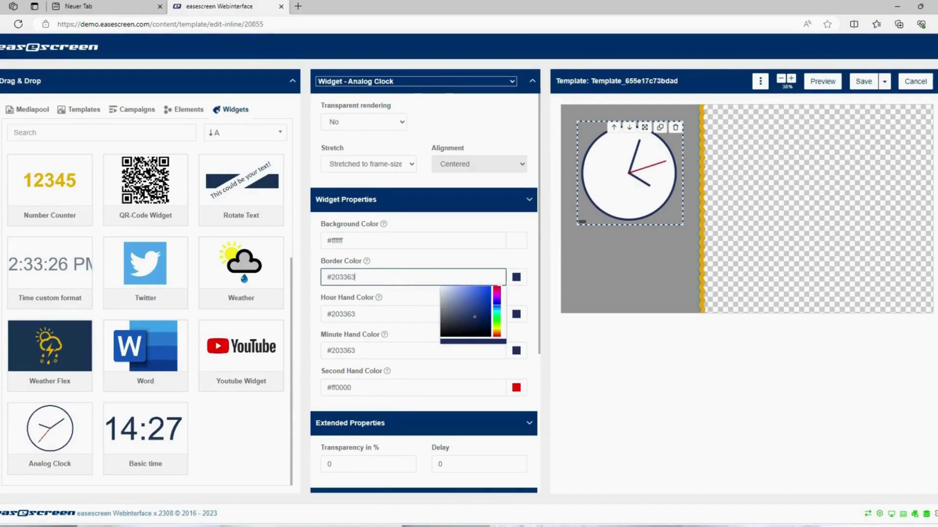
key("ctrl+a")
type("#5d6320")
key("ctrl+a")
type("#635d20")
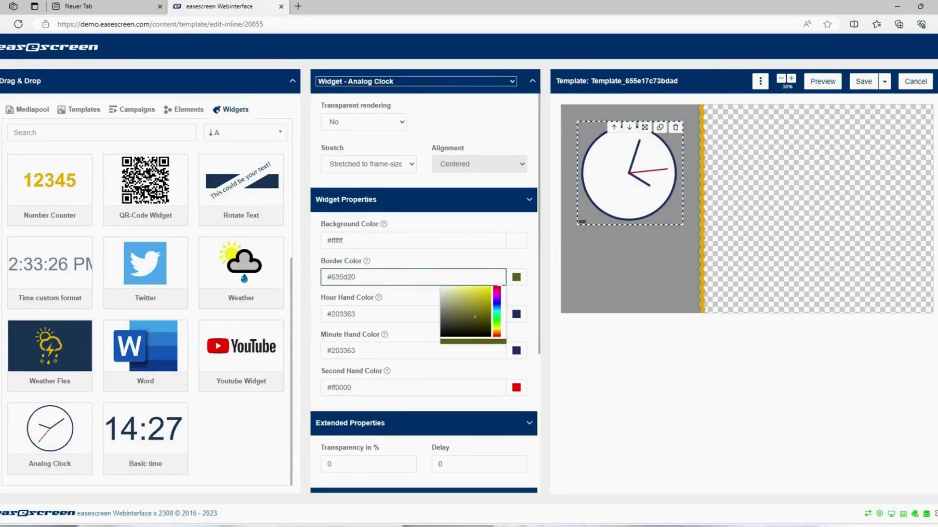
key("ctrl+a")
type("#c5b828")
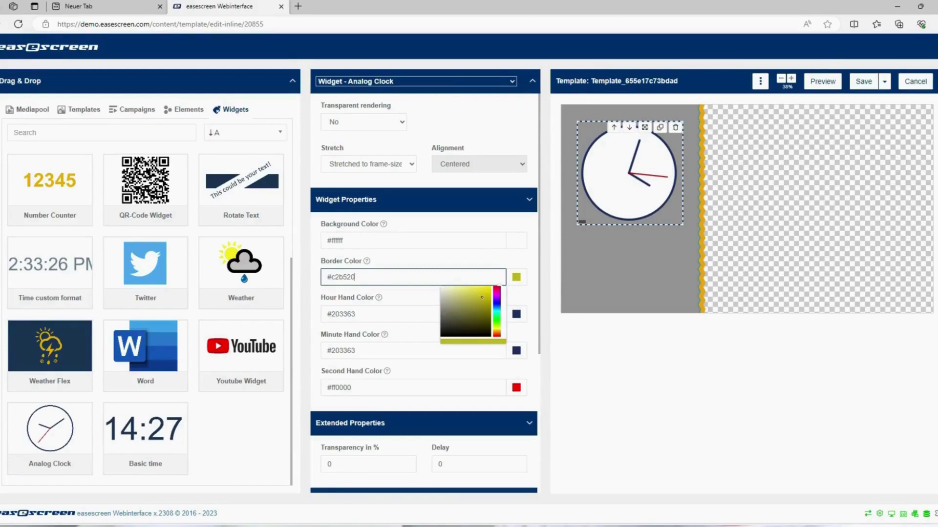
key("ctrl+a")
type("#c2a120")
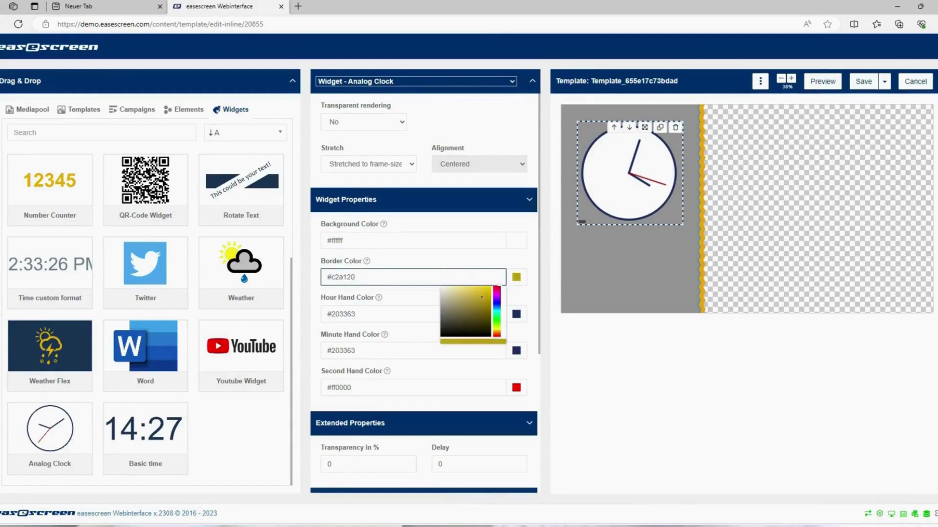
key("ctrl+a")
type("#e1a21e")
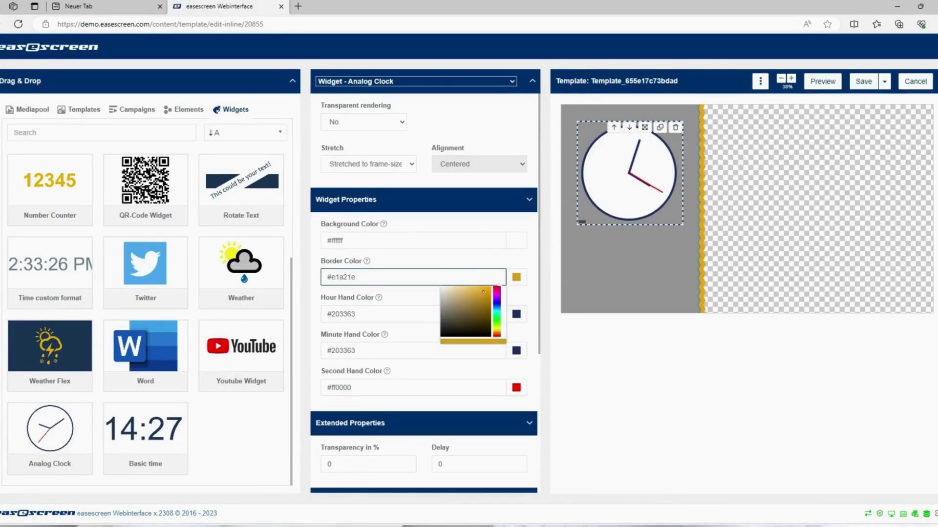
key("Return")
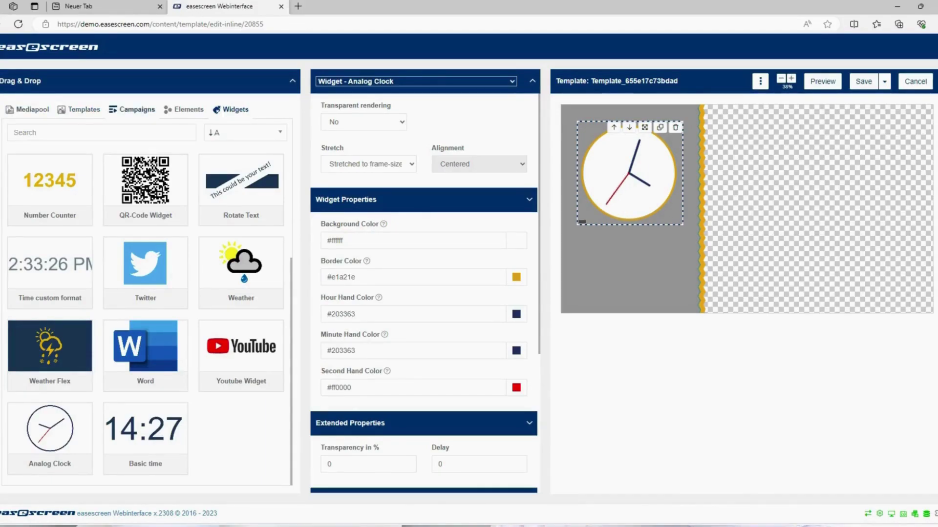
- Add the BurgerBilder campaign, maximised in the top-right photo area, then preview the template
left_click(132, 110)
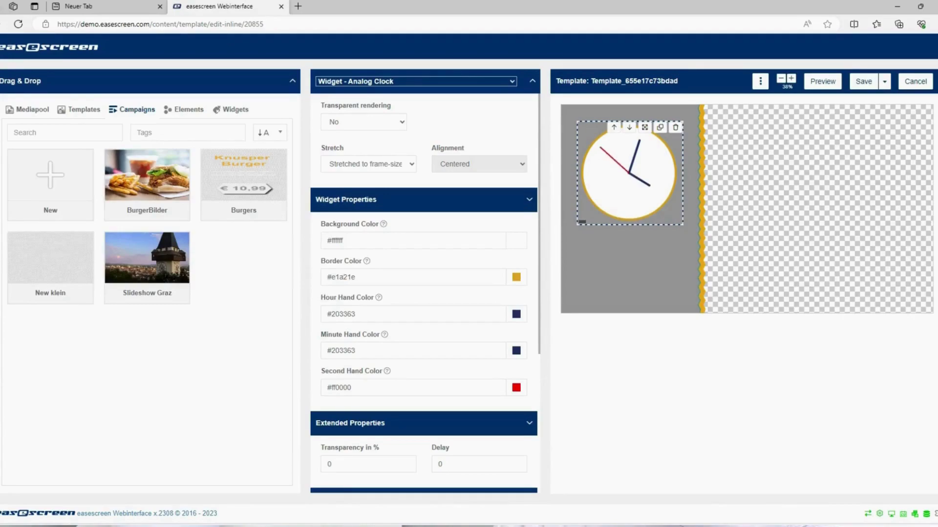
left_click_drag(147, 176, 781, 181)
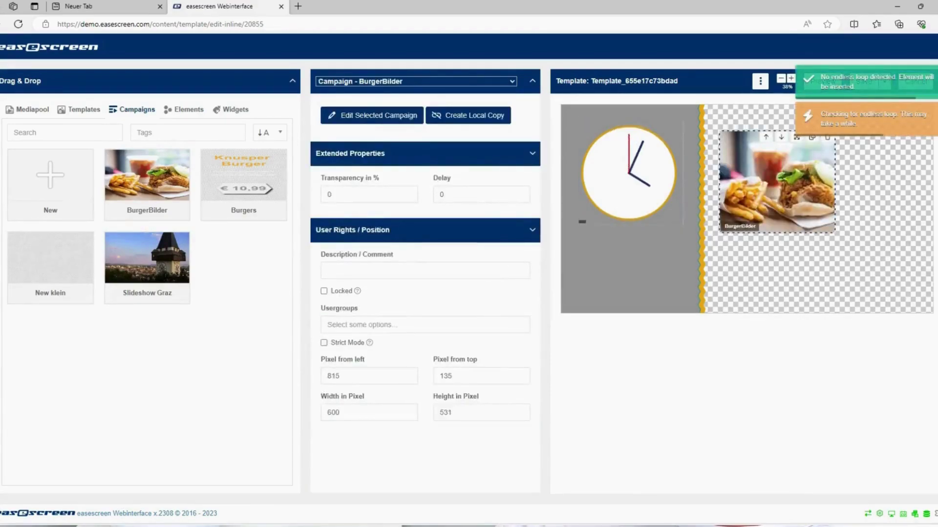
left_click_drag(781, 181, 765, 151)
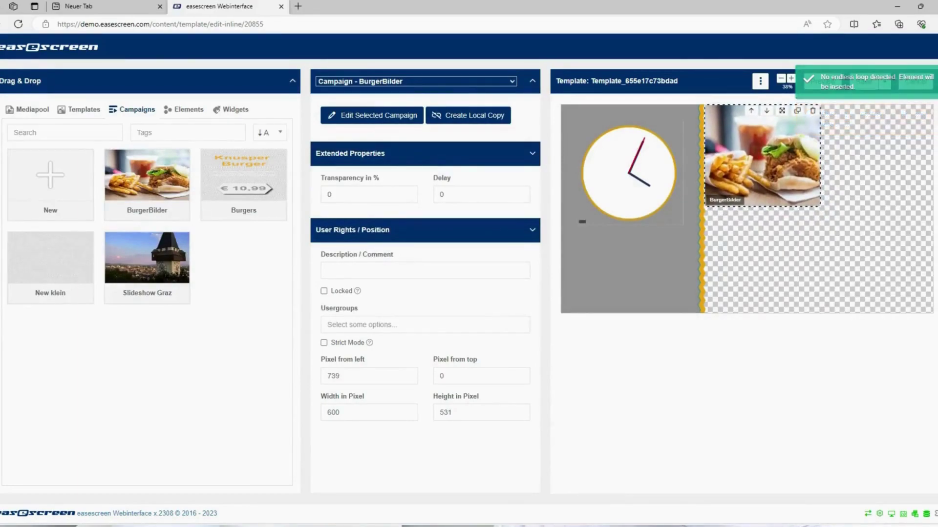
left_click(782, 111)
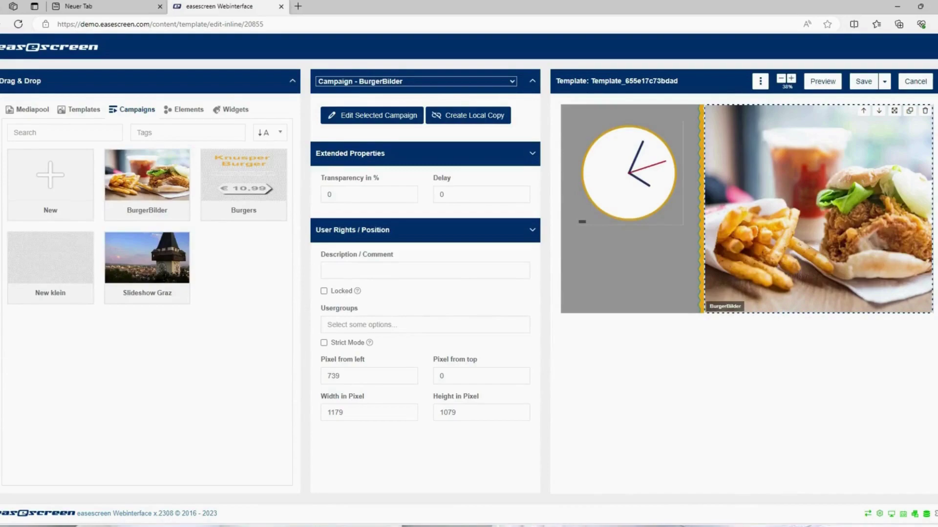
left_click(822, 82)
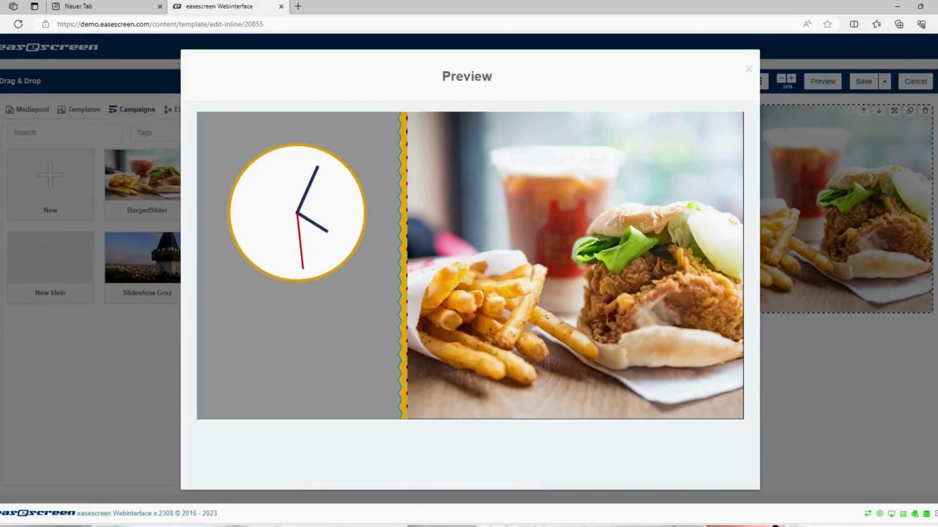
- Save Template_655e17c73bdad and publish the Main Layer to all screens
key("Escape")
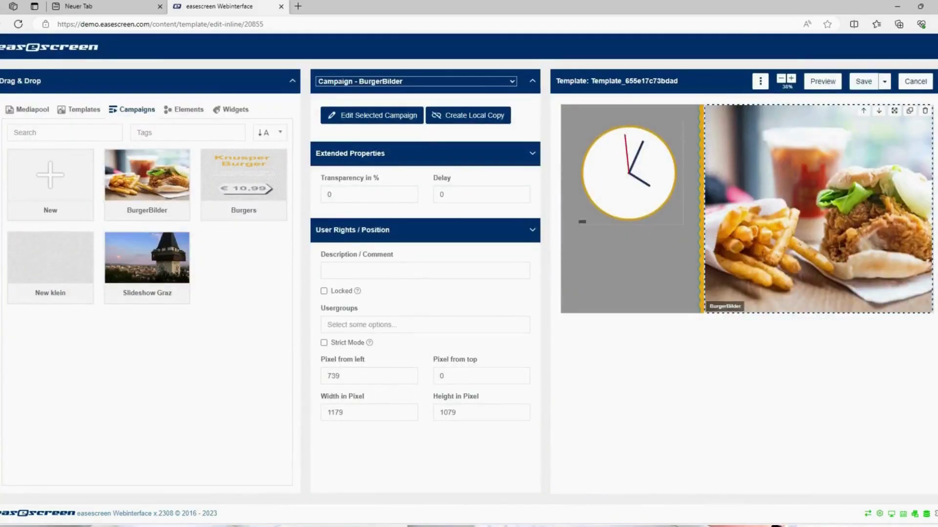
key("ctrl+s")
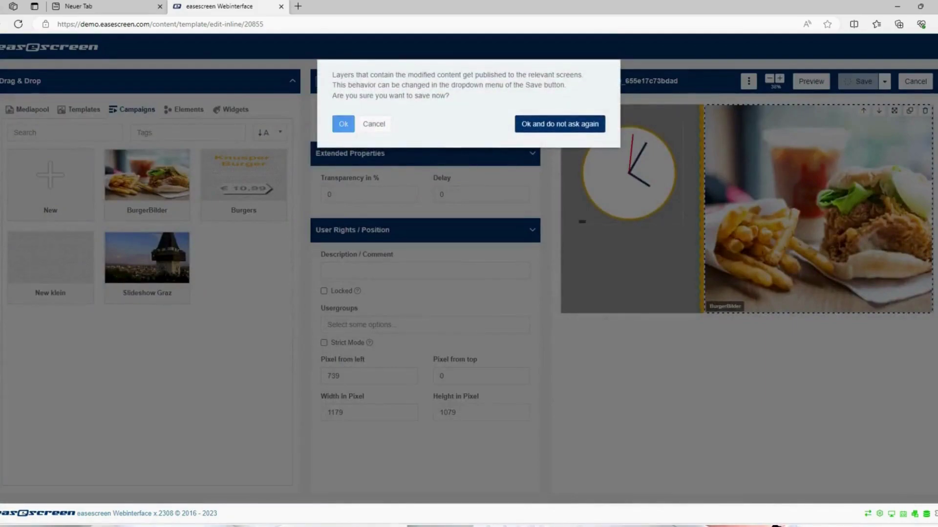
key("Return")
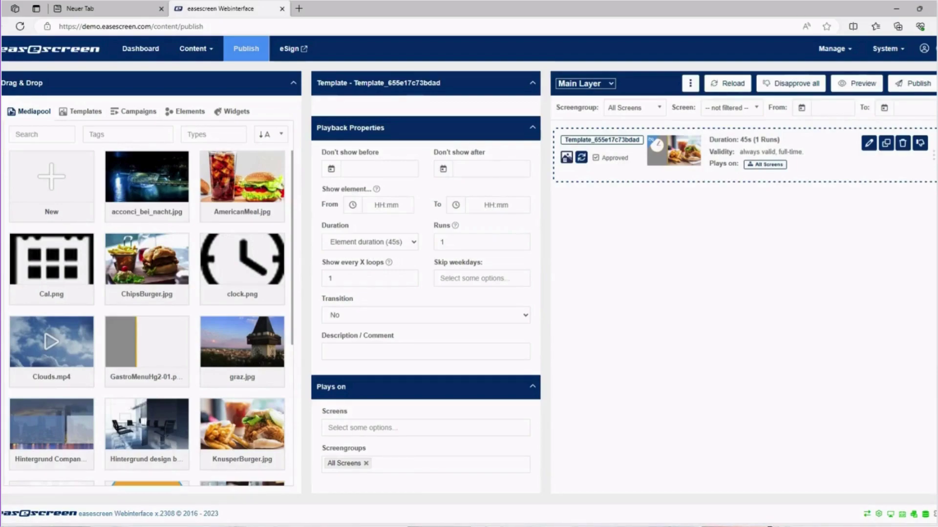
left_click(913, 83)
left_click(594, 192)
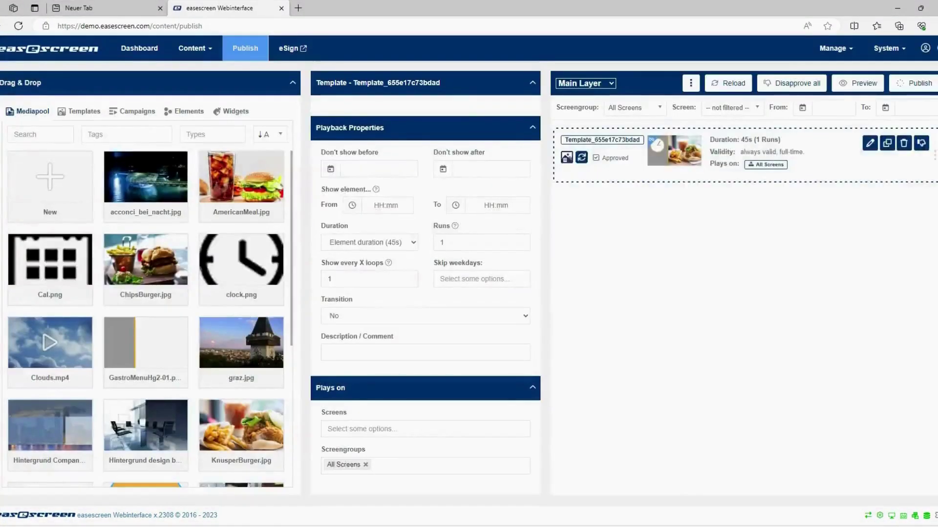